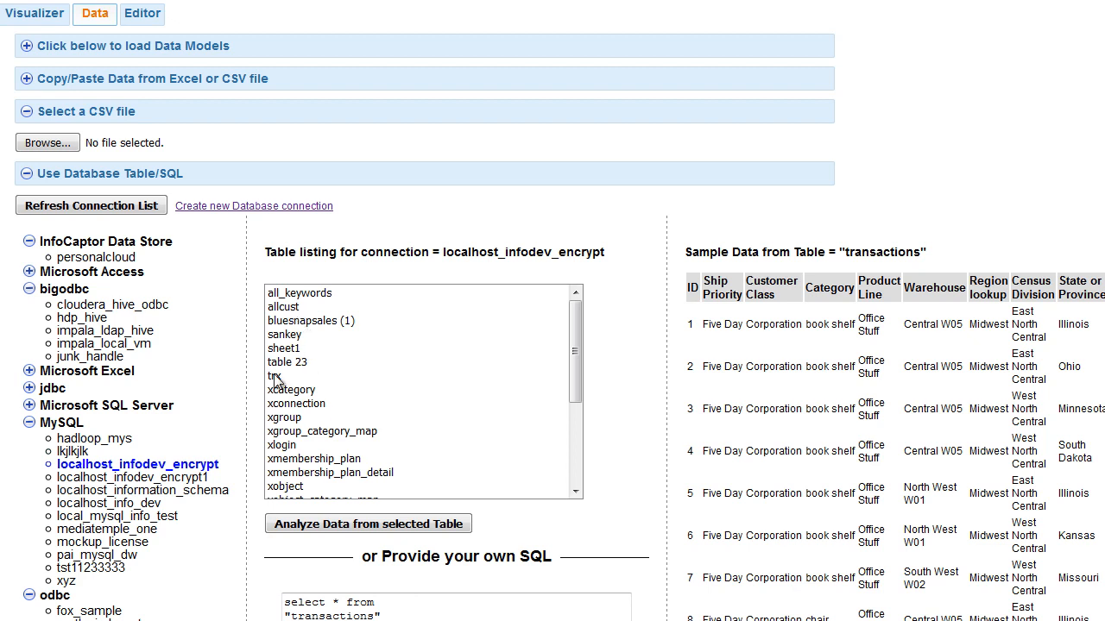
Load the trx table for analysis and chart its summed sales with Warehouse as the column dimension
{"action": "left_click", "coordinate": [274, 376]}
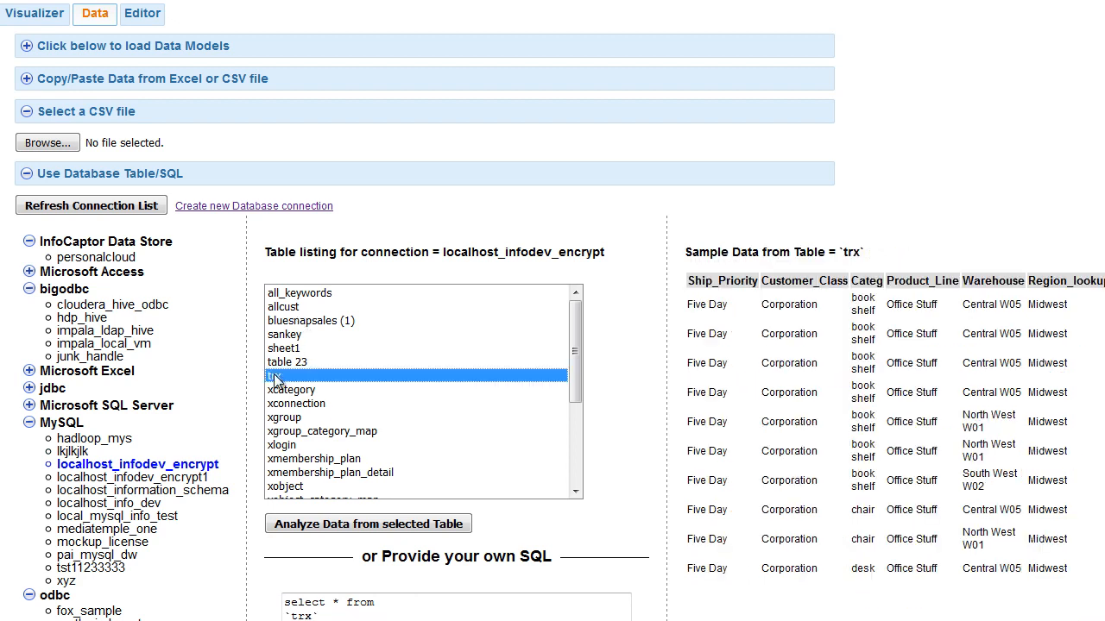
{"action": "left_click", "coordinate": [351, 526]}
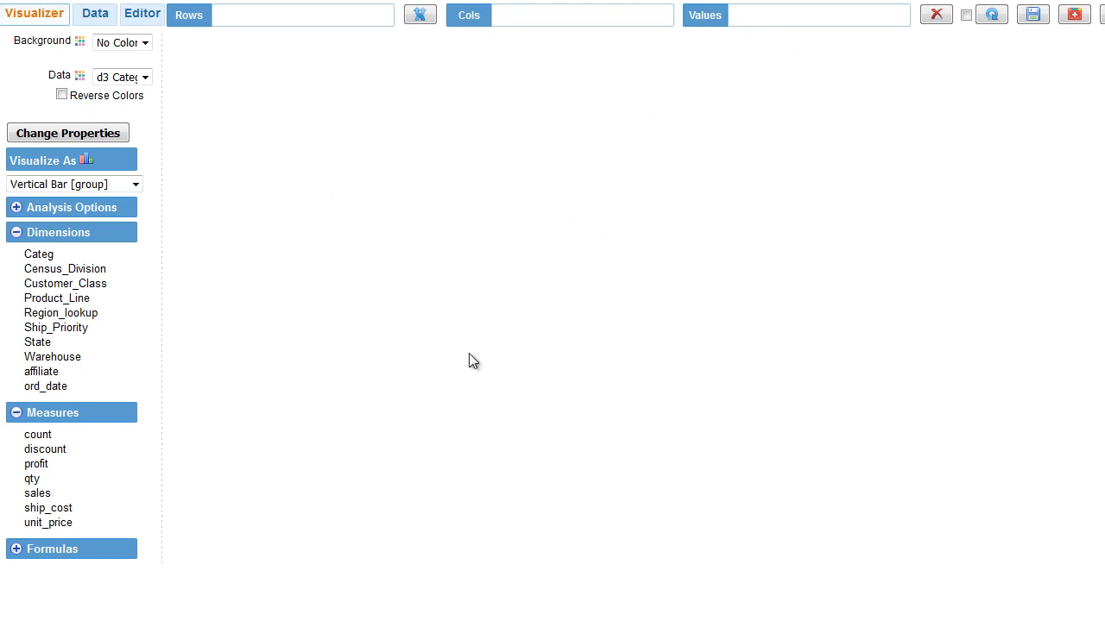
{"action": "left_click_drag", "start_coordinate": [41, 498], "coordinate": [780, 30]}
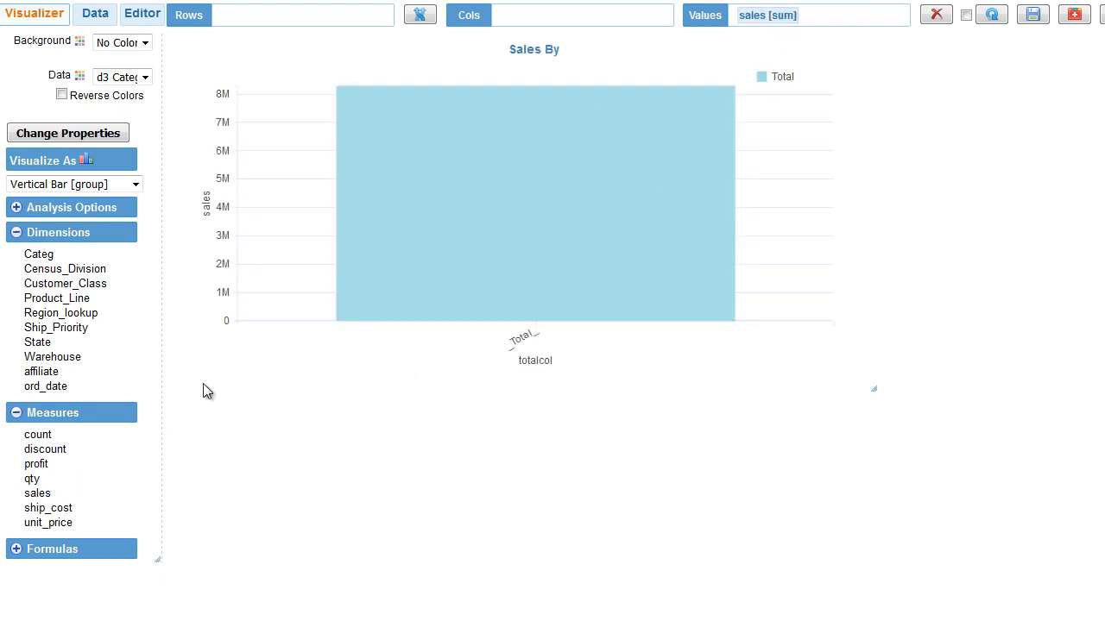
{"action": "left_click_drag", "start_coordinate": [48, 364], "coordinate": [561, 26]}
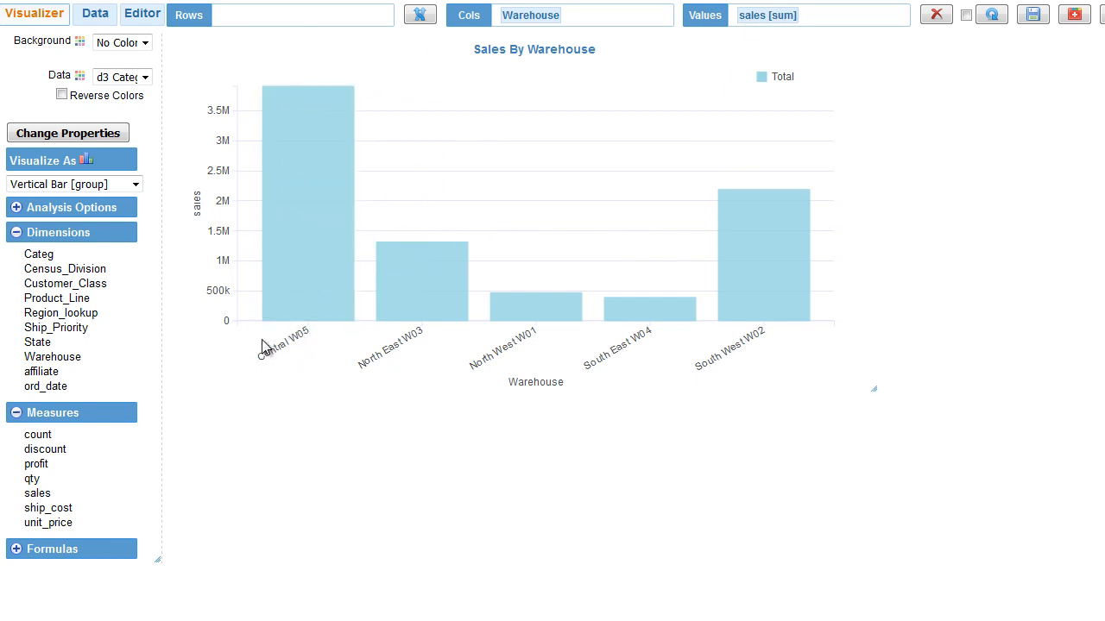
Change the sales chart's visualization type to the hierarchical Circle Pack
{"action": "left_click", "coordinate": [54, 163]}
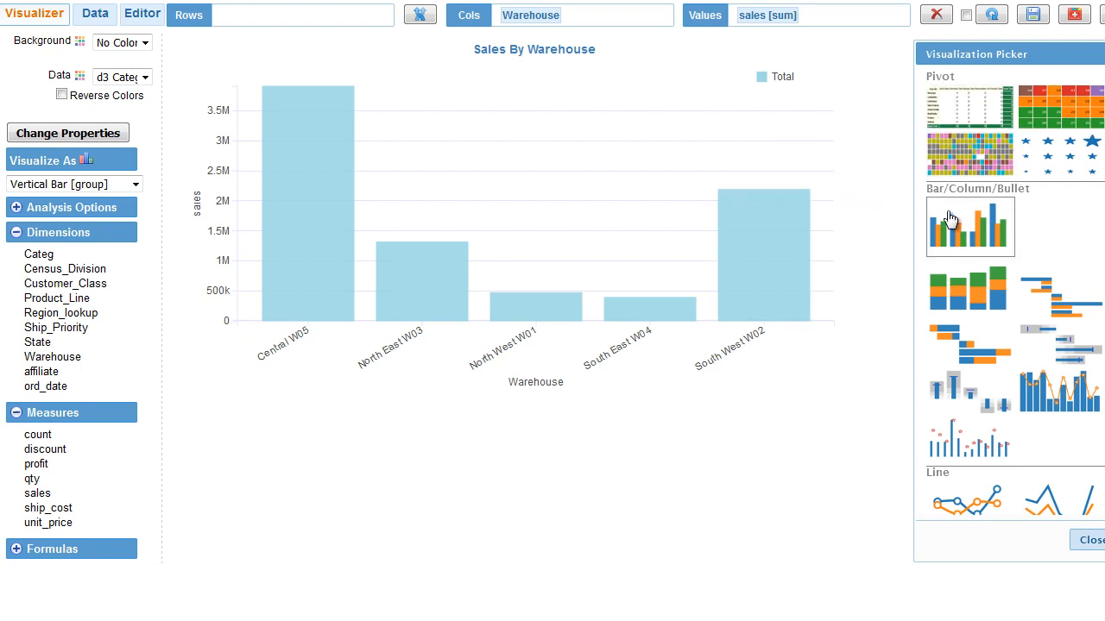
{"action": "scroll", "coordinate": [1001, 343], "scroll_direction": "down", "scroll_amount": 2}
{"action": "scroll", "coordinate": [1024, 345], "scroll_direction": "down", "scroll_amount": 5}
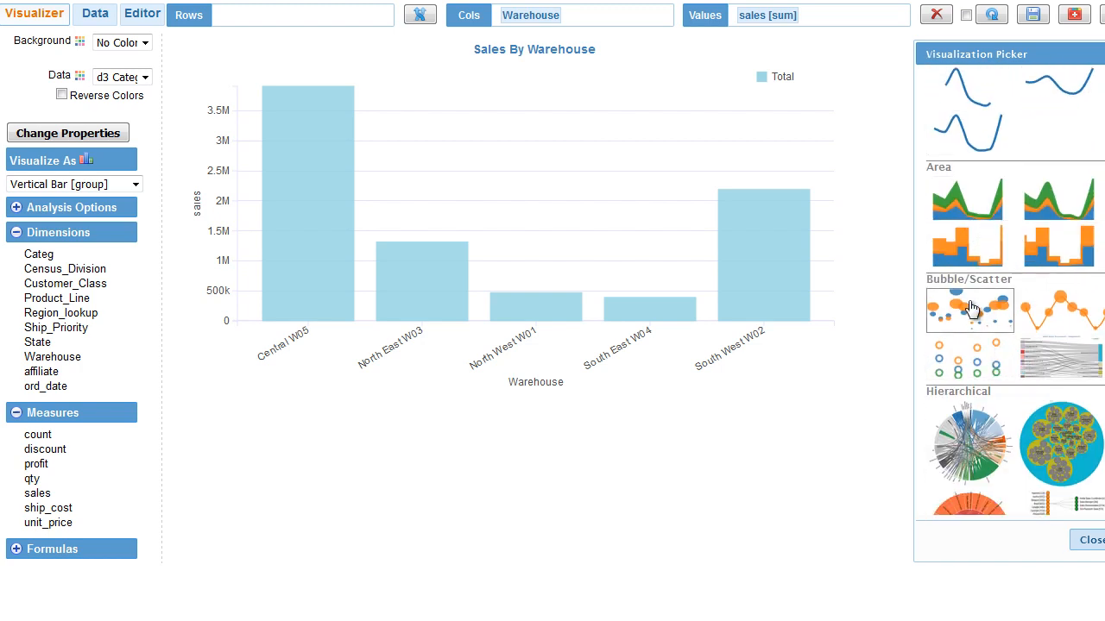
{"action": "scroll", "coordinate": [970, 335], "scroll_direction": "down", "scroll_amount": 2}
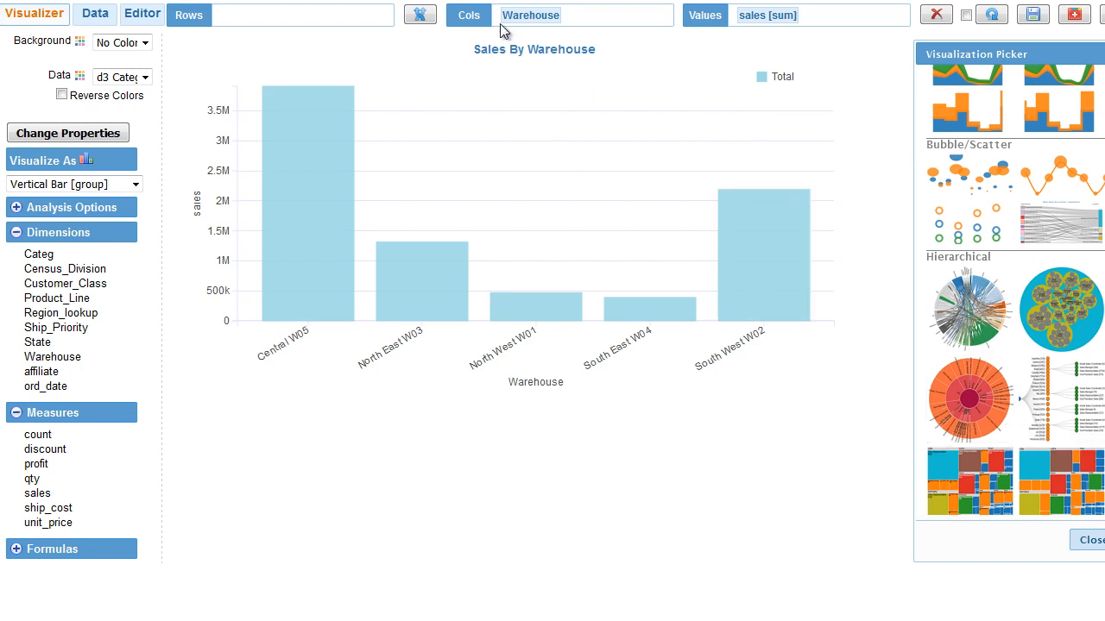
{"action": "left_click", "coordinate": [1063, 311]}
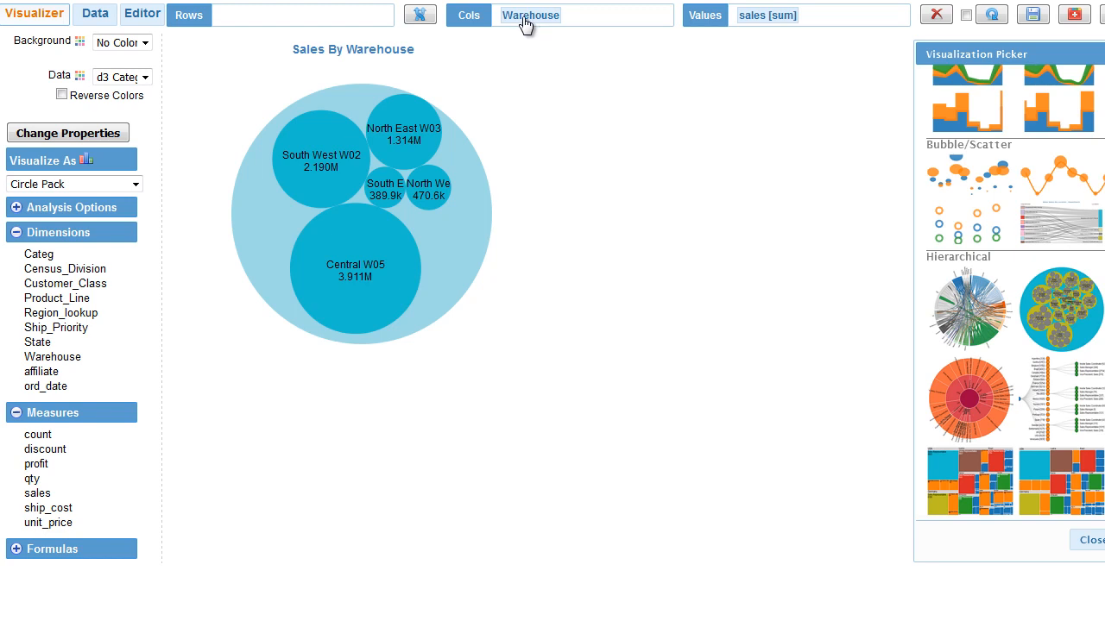
Swap Warehouse into the rows of an enlarged circle pack and add Product_Line as the second row dimension
{"action": "left_click", "coordinate": [419, 14]}
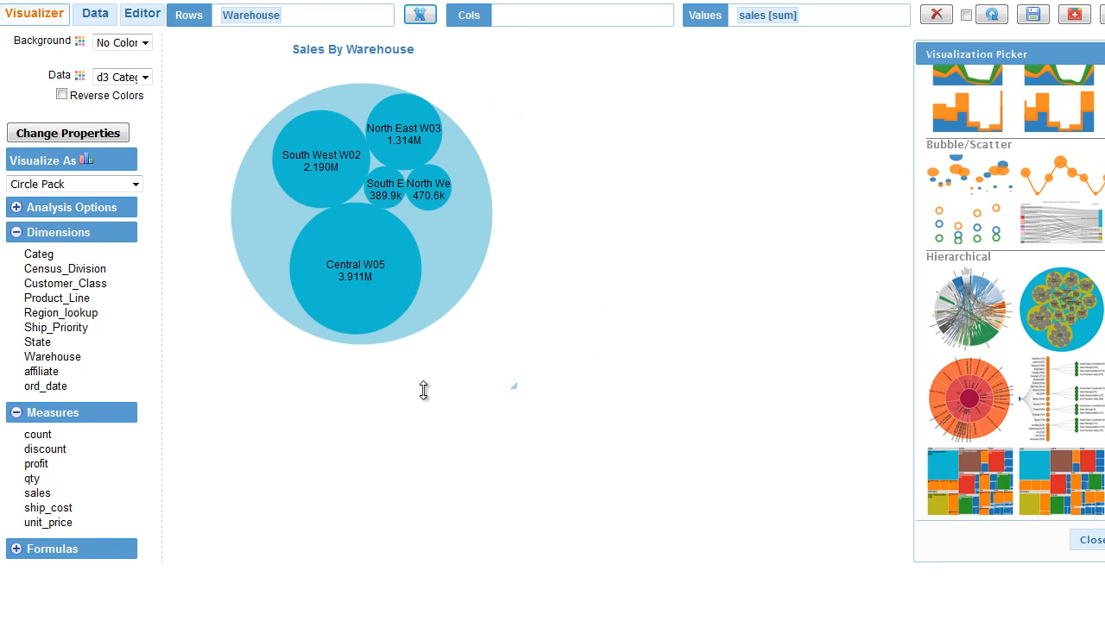
{"action": "left_click_drag", "start_coordinate": [510, 383], "coordinate": [769, 555]}
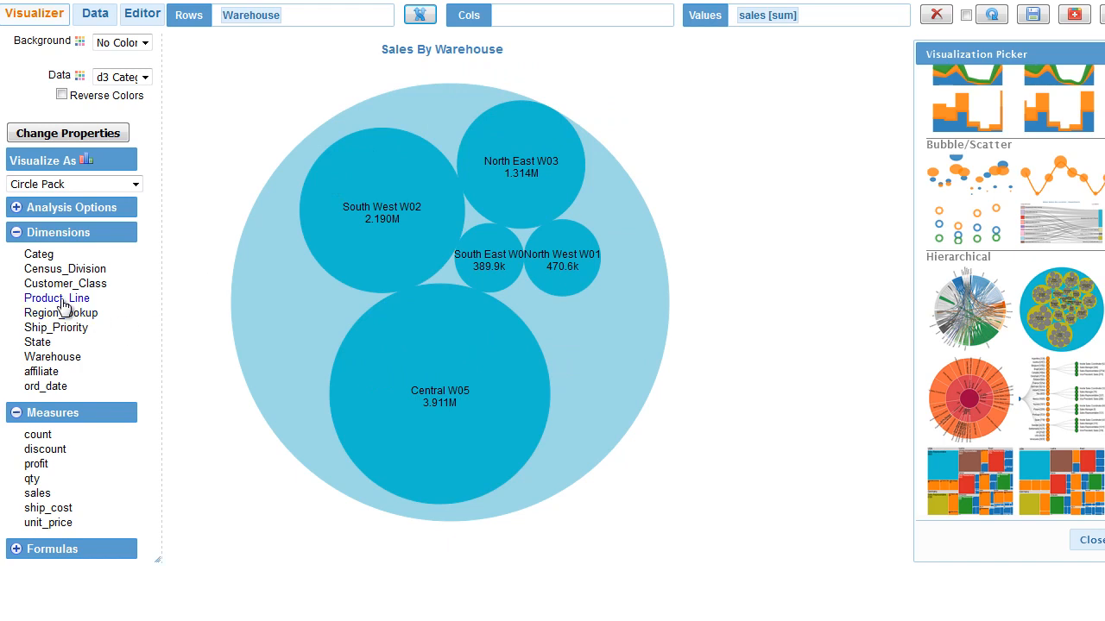
{"action": "left_click_drag", "start_coordinate": [62, 303], "coordinate": [350, 20]}
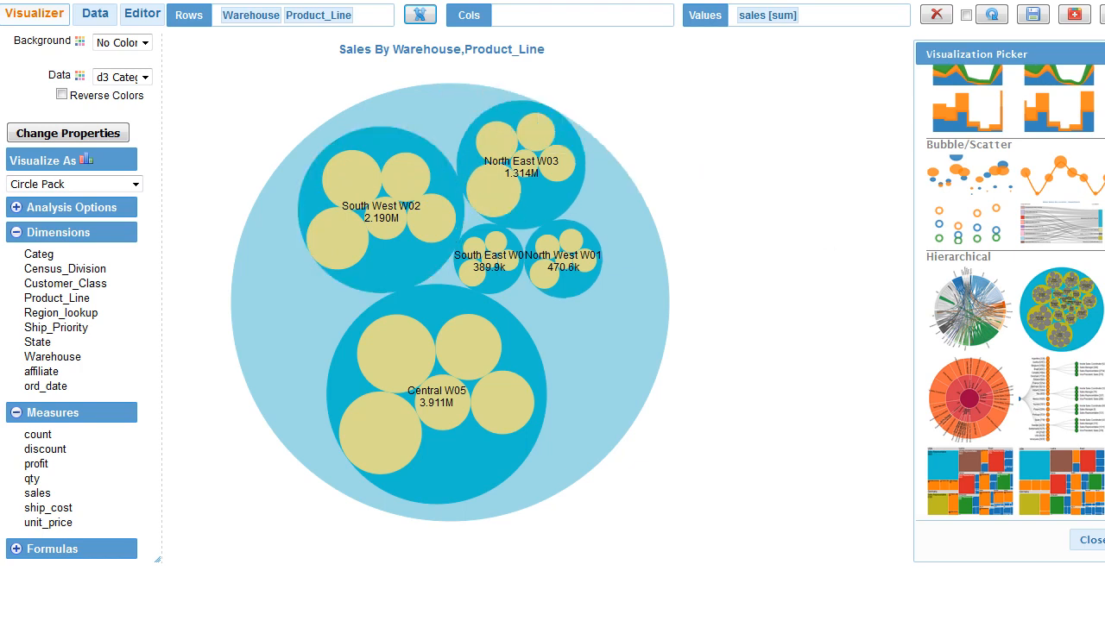
Show the sales data as a Normal Pivot with row subtotals for each warehouse
{"action": "scroll", "coordinate": [1010, 293], "scroll_direction": "up", "scroll_amount": 10}
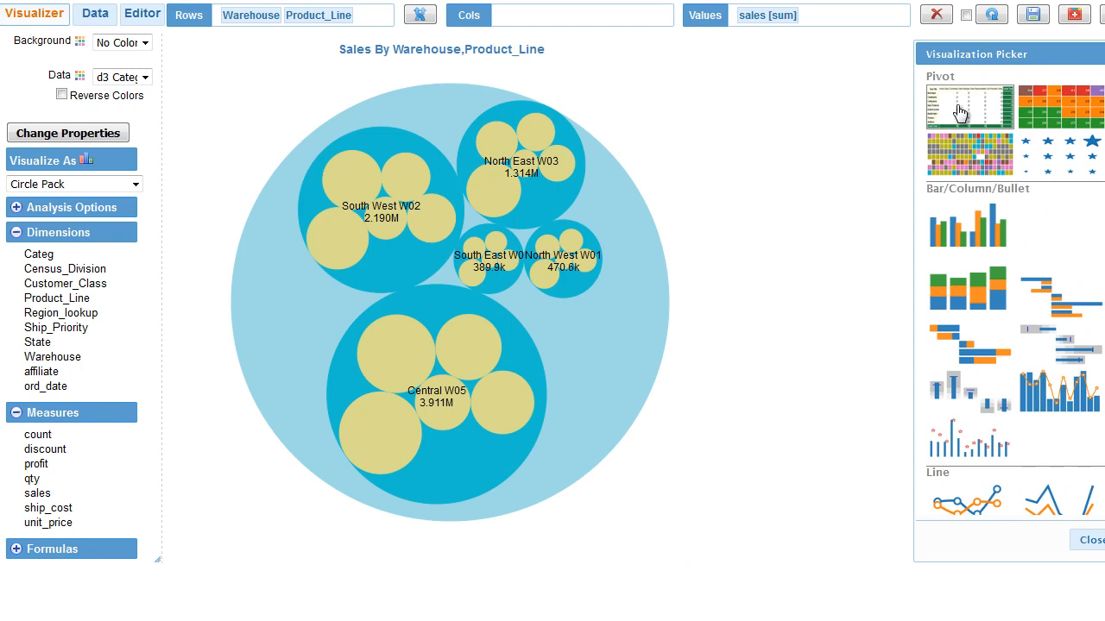
{"action": "left_click", "coordinate": [974, 112]}
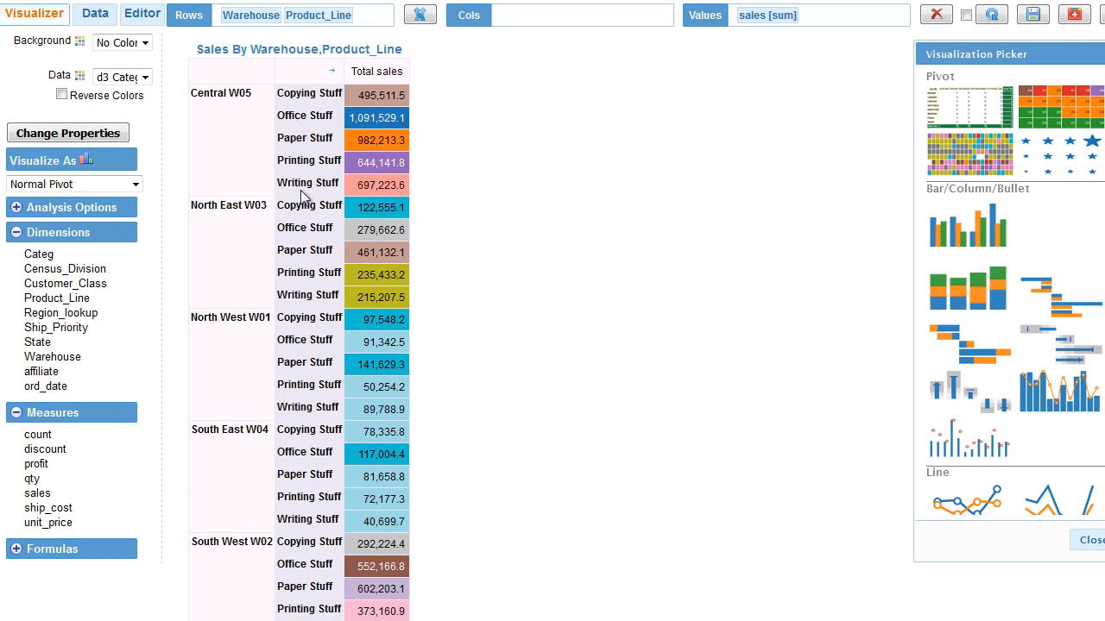
{"action": "left_click", "coordinate": [15, 208]}
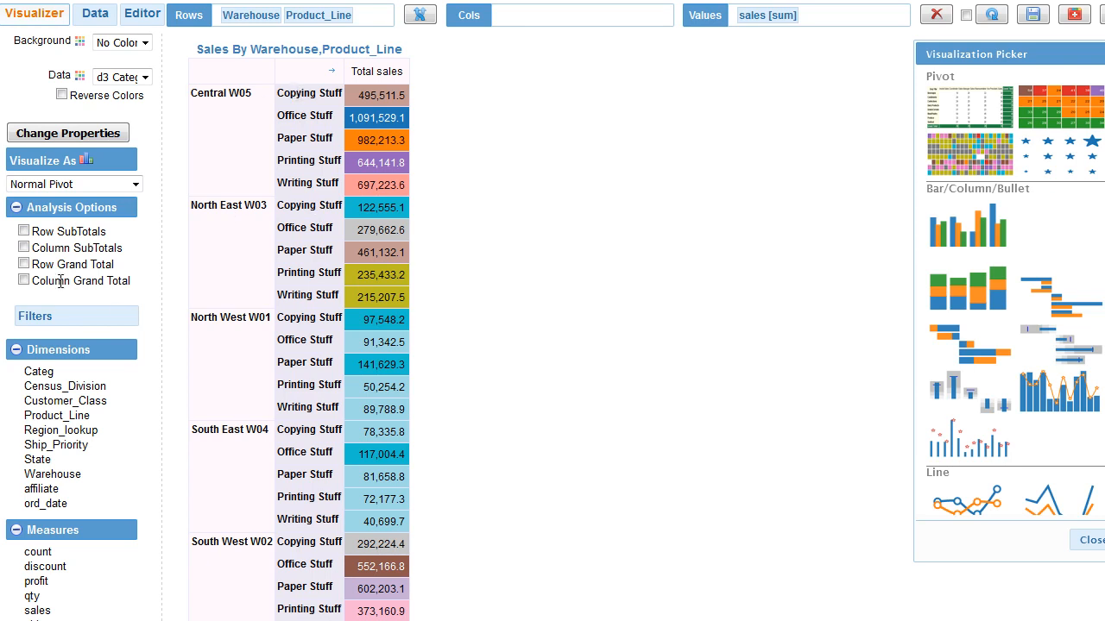
{"action": "left_click", "coordinate": [24, 232]}
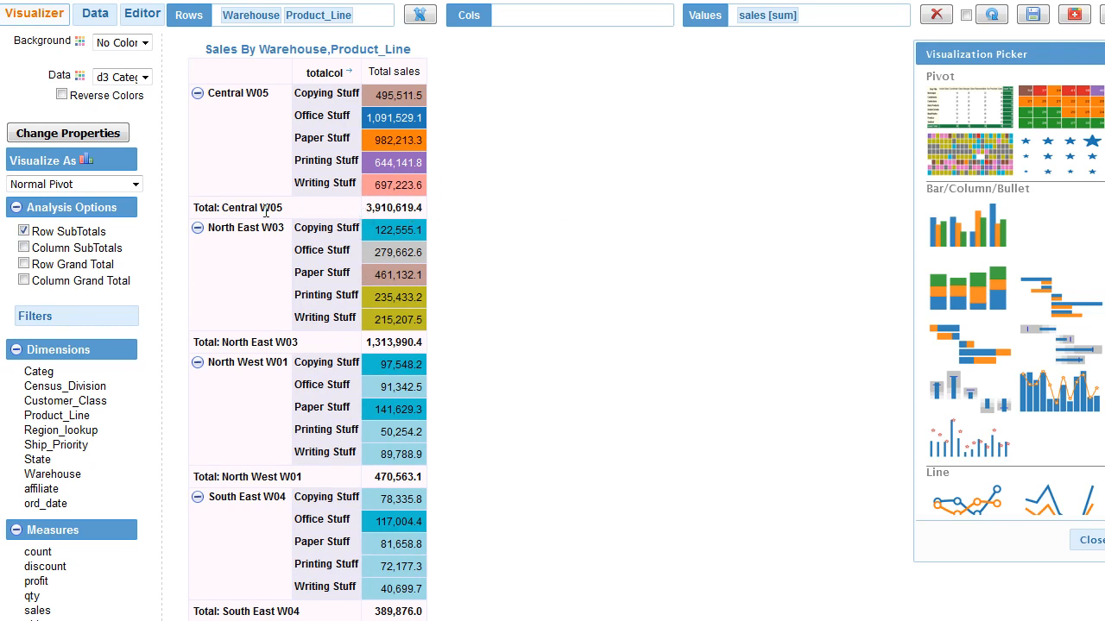
{"action": "scroll", "coordinate": [335, 398], "scroll_direction": "down", "scroll_amount": 5}
{"action": "scroll", "coordinate": [347, 418], "scroll_direction": "up", "scroll_amount": 5}
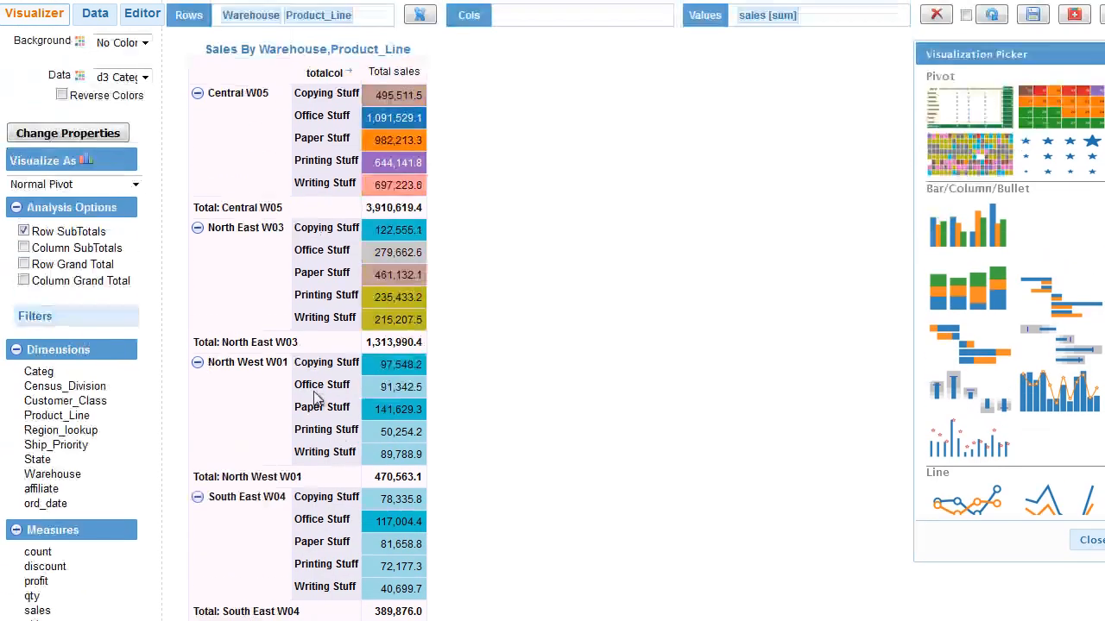
Add the row grand total to the pivot and check the end of the table
{"action": "left_click", "coordinate": [24, 265]}
{"action": "scroll", "coordinate": [371, 432], "scroll_direction": "down", "scroll_amount": 3}
{"action": "scroll", "coordinate": [384, 449], "scroll_direction": "up", "scroll_amount": 3}
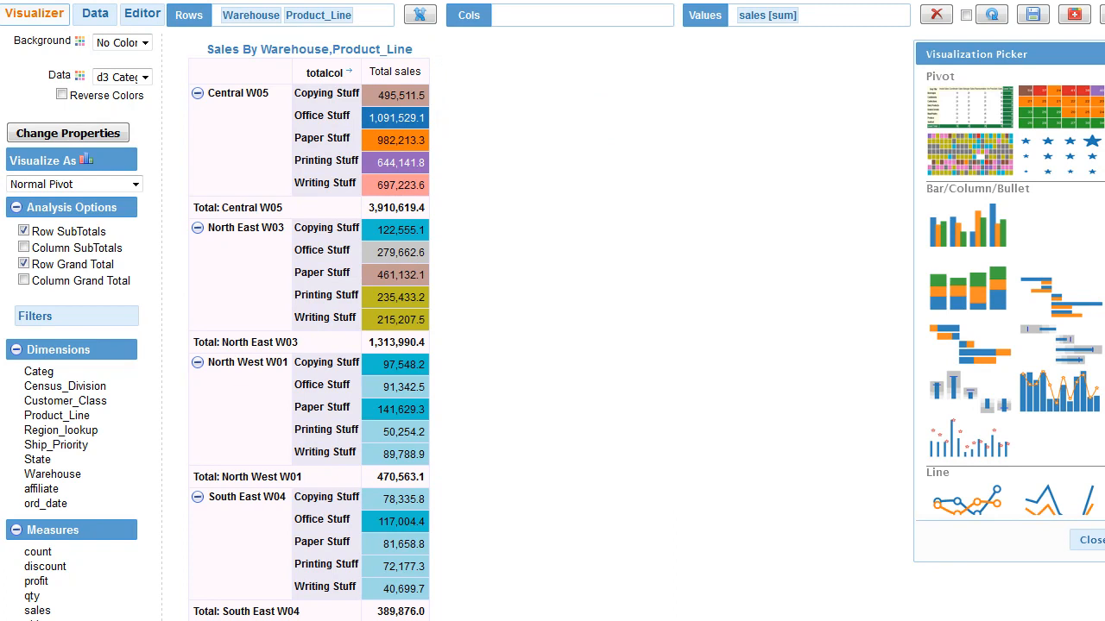
Return the visualization from the pivot to the Circle Pack
{"action": "scroll", "coordinate": [1035, 294], "scroll_direction": "down", "scroll_amount": 8}
{"action": "left_click", "coordinate": [1066, 269]}
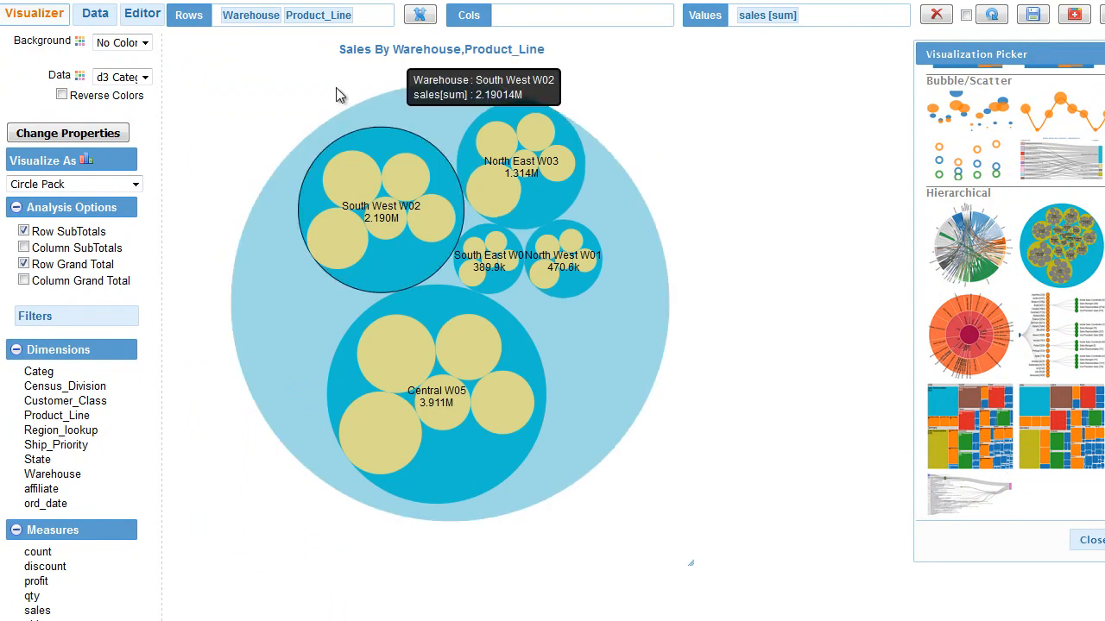
Try Product_Line as the outer level and Warehouse in the columns, and restore Warehouse as the first row dimension
{"action": "left_click_drag", "start_coordinate": [310, 15], "coordinate": [247, 20]}
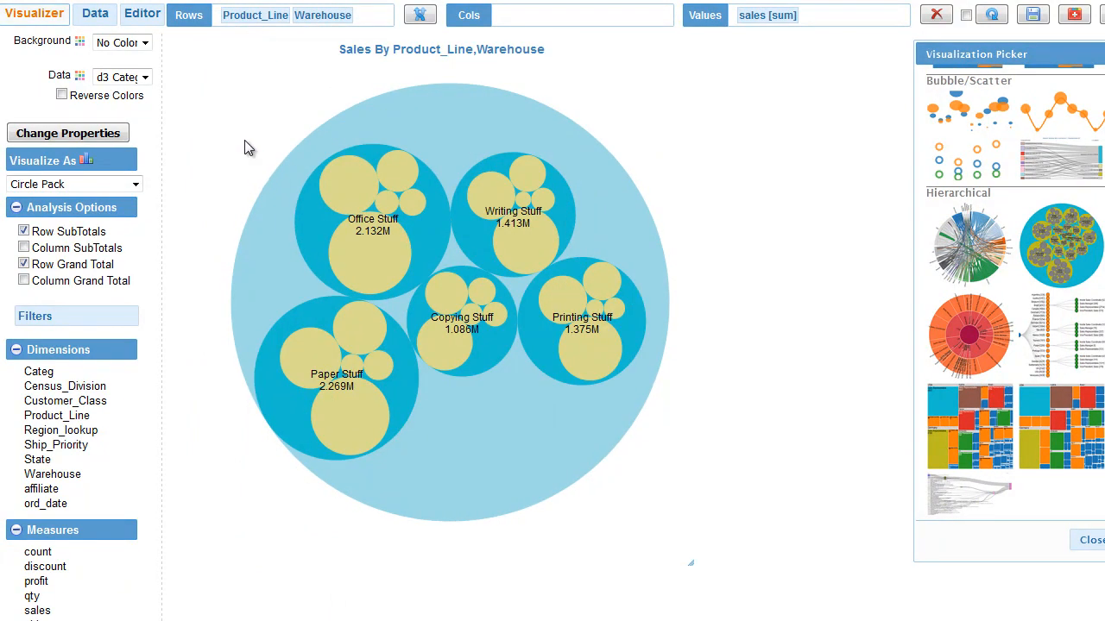
{"action": "mouse_move", "coordinate": [266, 213]}
{"action": "left_click_drag", "start_coordinate": [321, 21], "coordinate": [565, 22]}
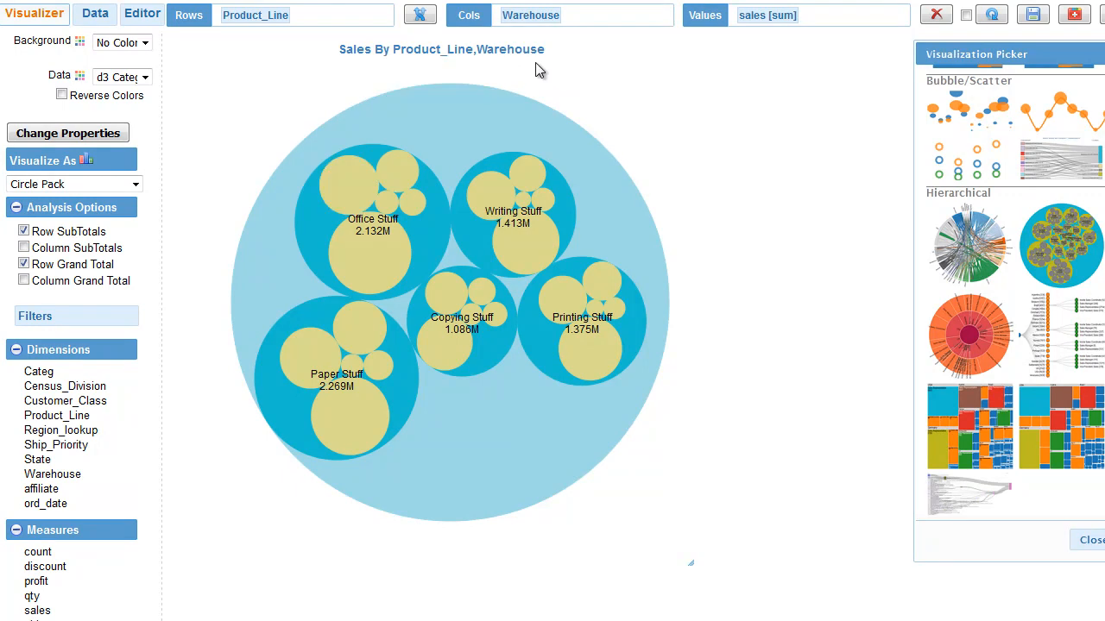
{"action": "left_click_drag", "start_coordinate": [531, 16], "coordinate": [247, 19]}
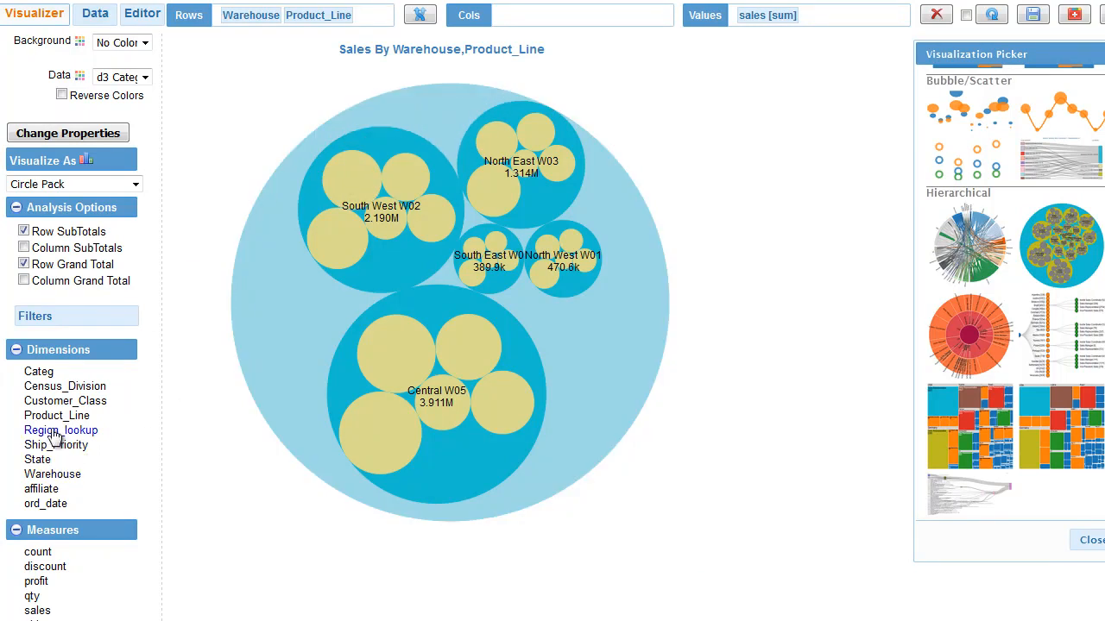
Add Customer_Class as the third row dimension and enlarge the circle pack chart
{"action": "left_click_drag", "start_coordinate": [65, 407], "coordinate": [402, 22]}
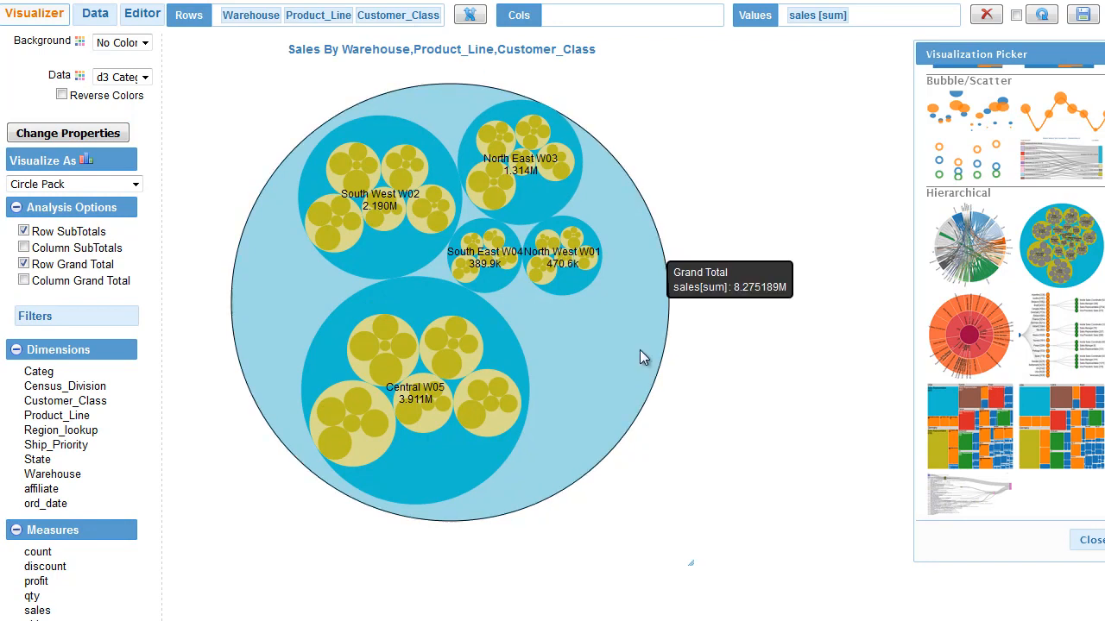
{"action": "mouse_move", "coordinate": [330, 415]}
{"action": "mouse_move", "coordinate": [268, 372]}
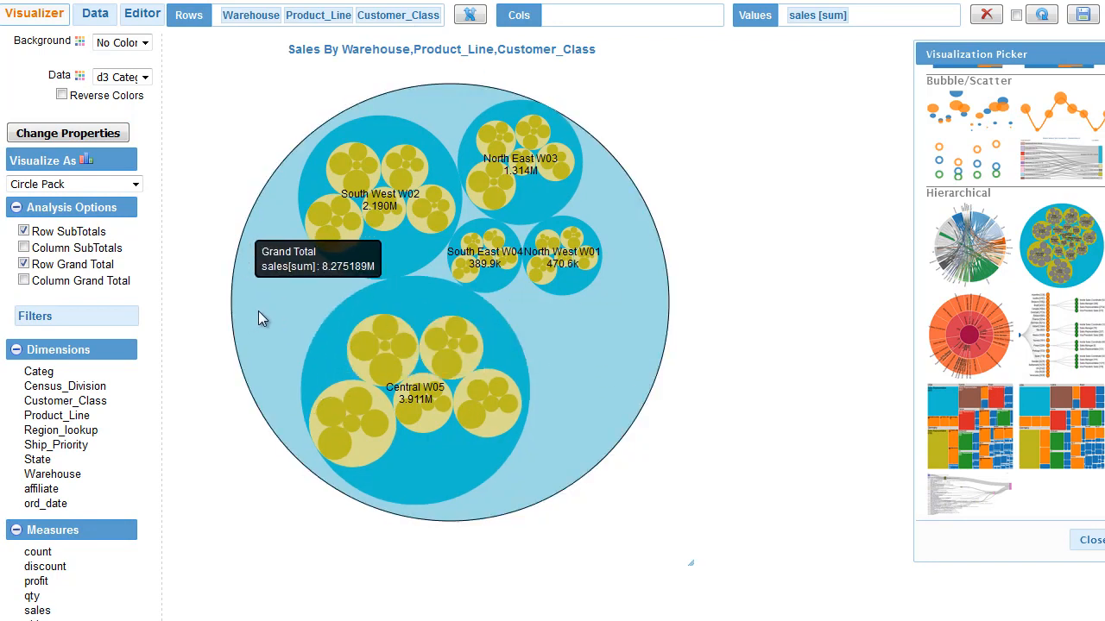
{"action": "mouse_move", "coordinate": [362, 333]}
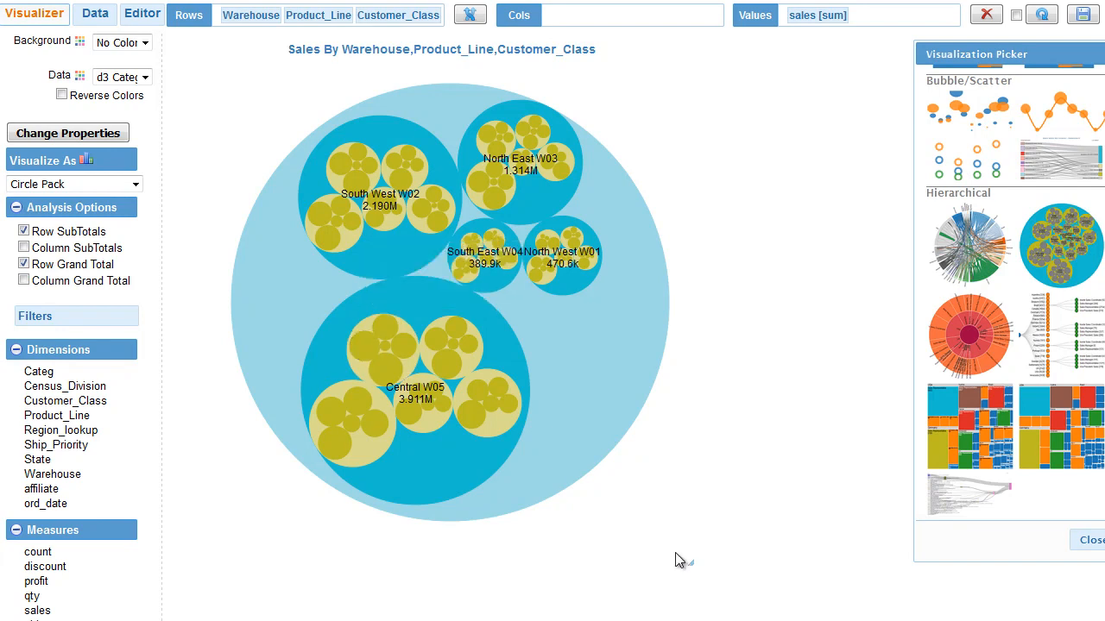
{"action": "left_click_drag", "start_coordinate": [687, 561], "coordinate": [765, 606]}
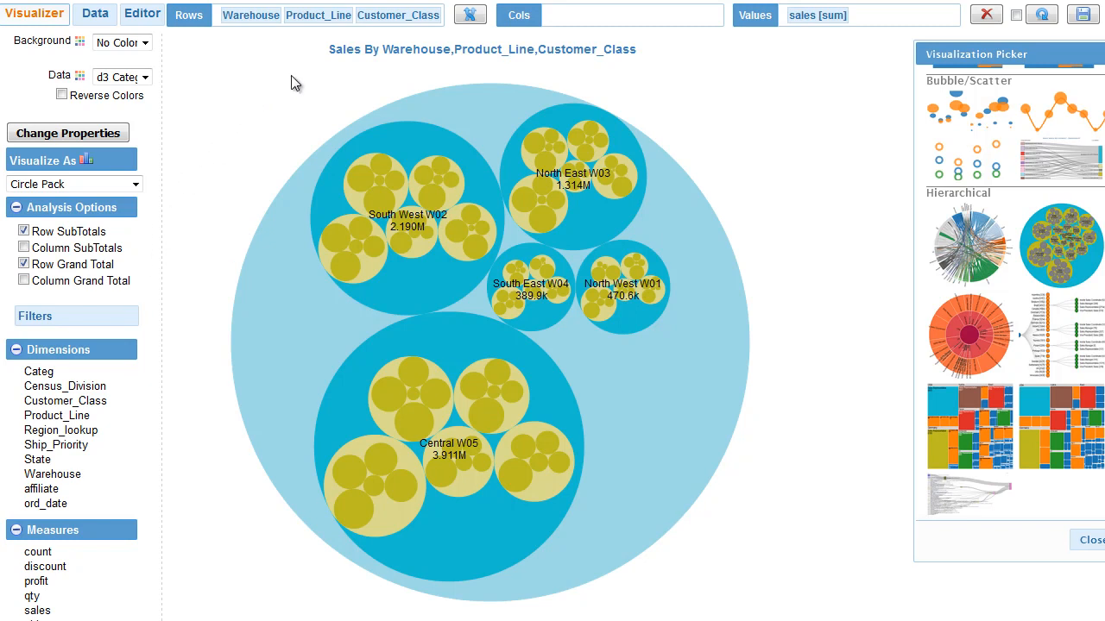
Drill into South West W02 to examine its Paper, Office and Copying Stuff circles, and zoom back out towards Central W05
{"action": "left_click", "coordinate": [391, 288]}
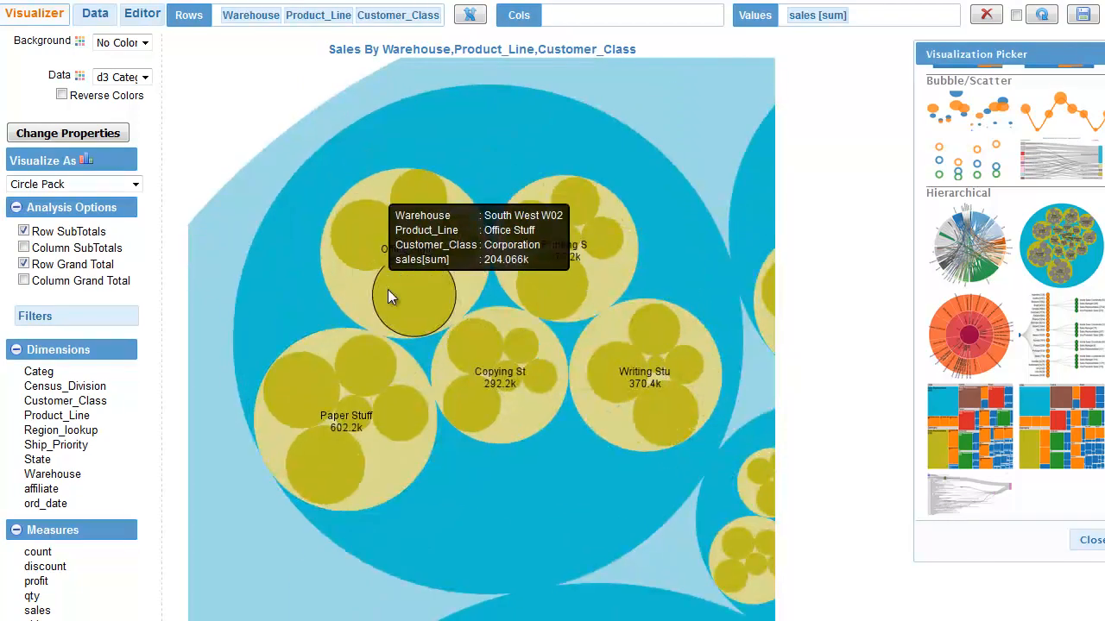
{"action": "left_click", "coordinate": [390, 476]}
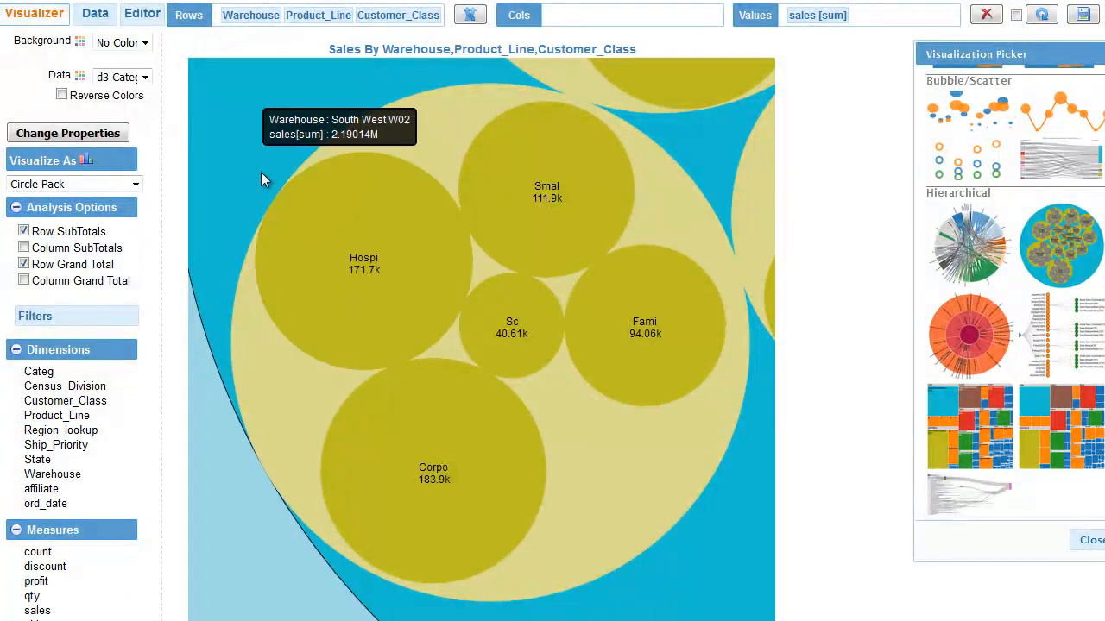
{"action": "left_click", "coordinate": [583, 83]}
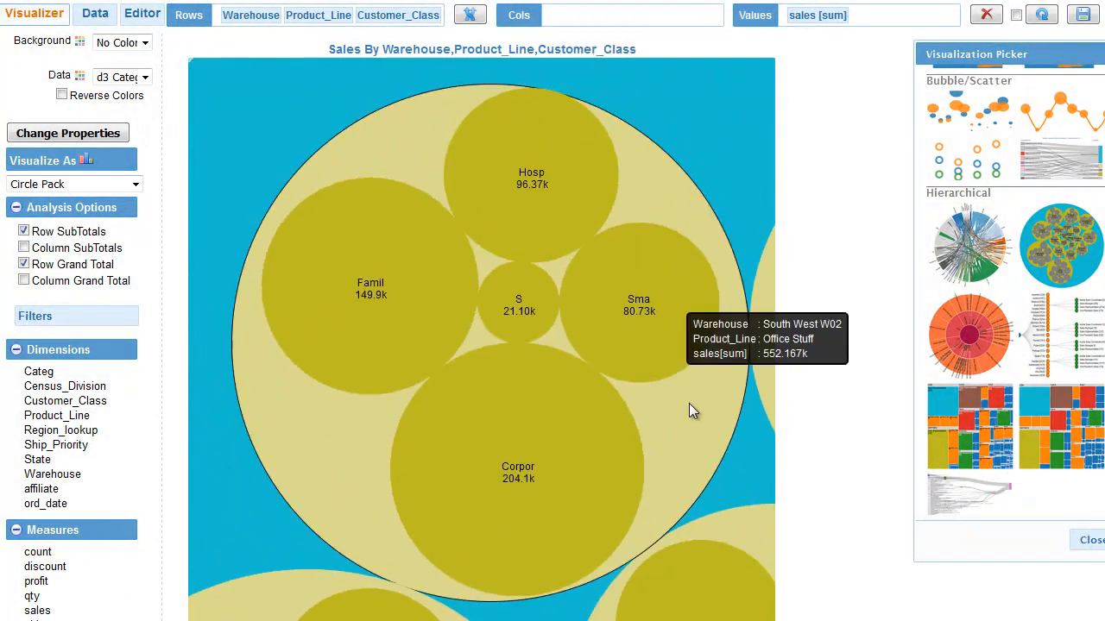
{"action": "left_click", "coordinate": [735, 522]}
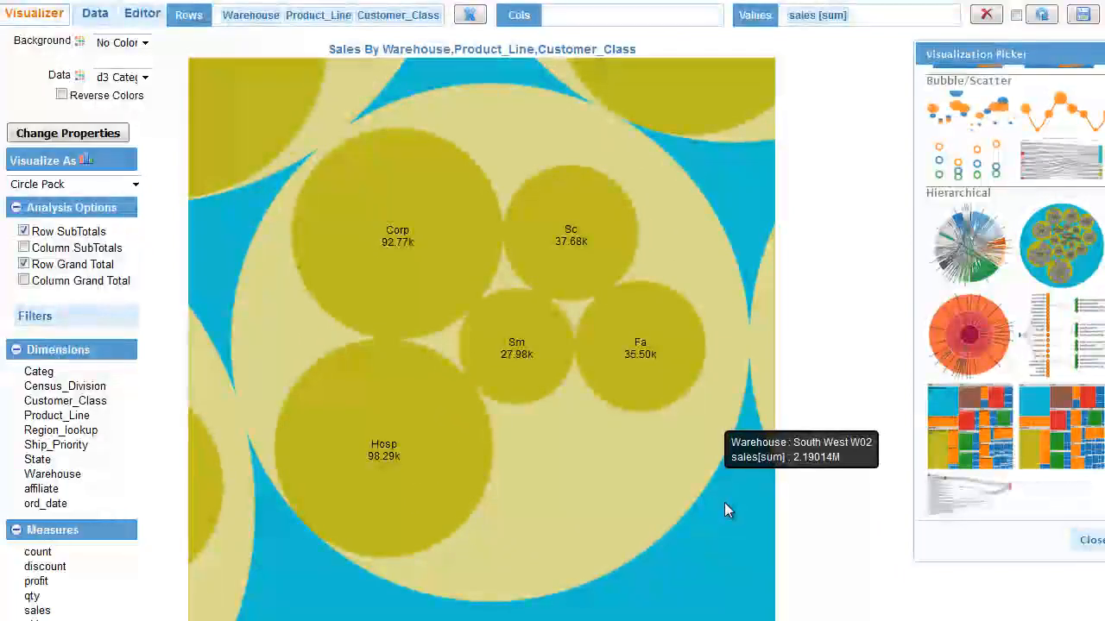
{"action": "left_click", "coordinate": [724, 511]}
{"action": "left_click", "coordinate": [677, 576]}
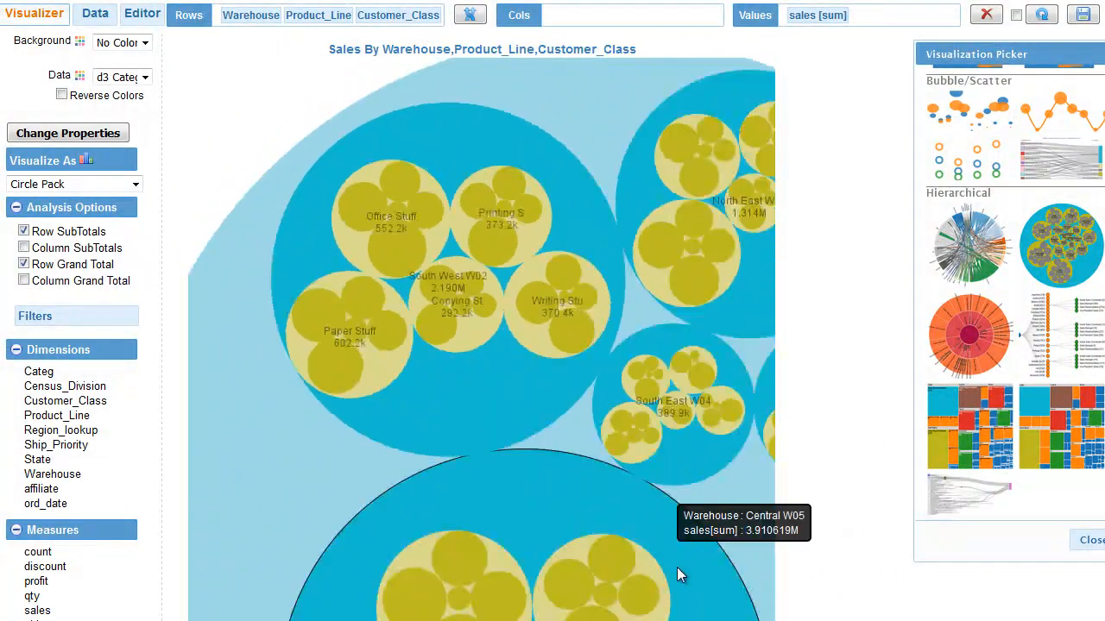